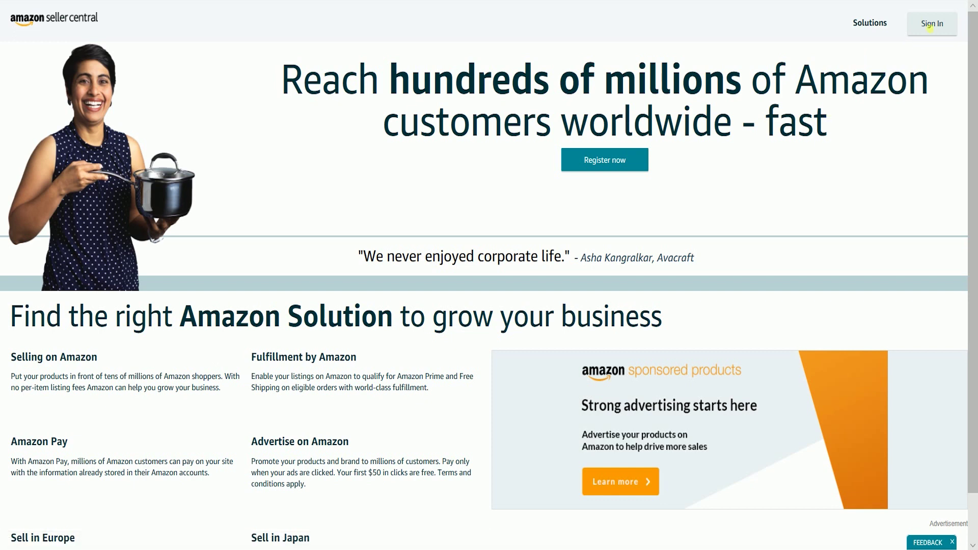
Sign in to the Amazon Seller Central seller account
click(931, 31)
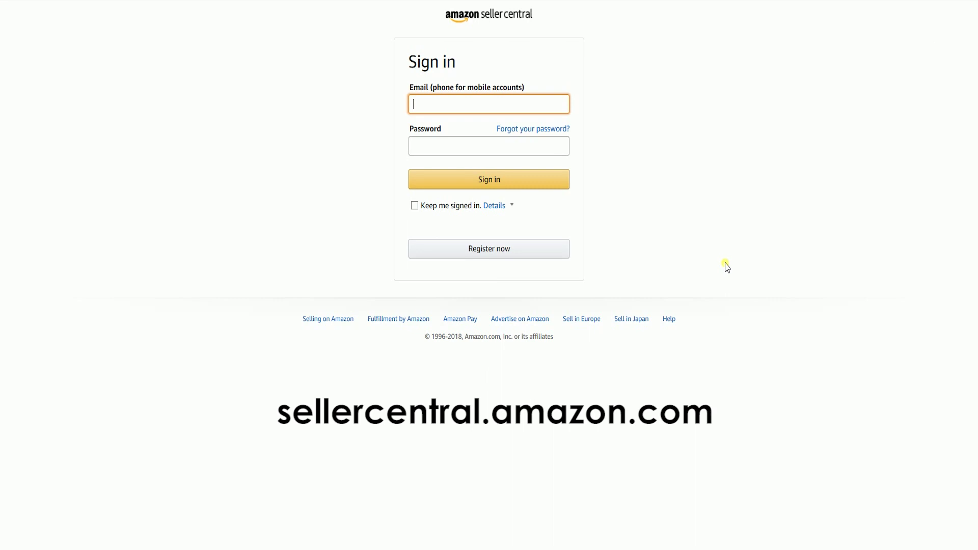
click(506, 181)
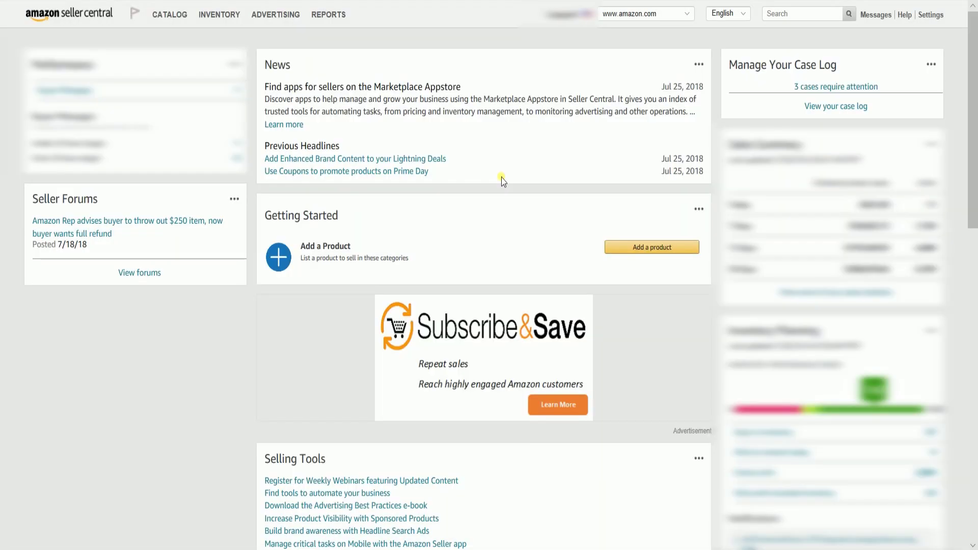
From Advertising > Promotions, start creating a Social Media Promo Code promotion
mouse_move(284, 15)
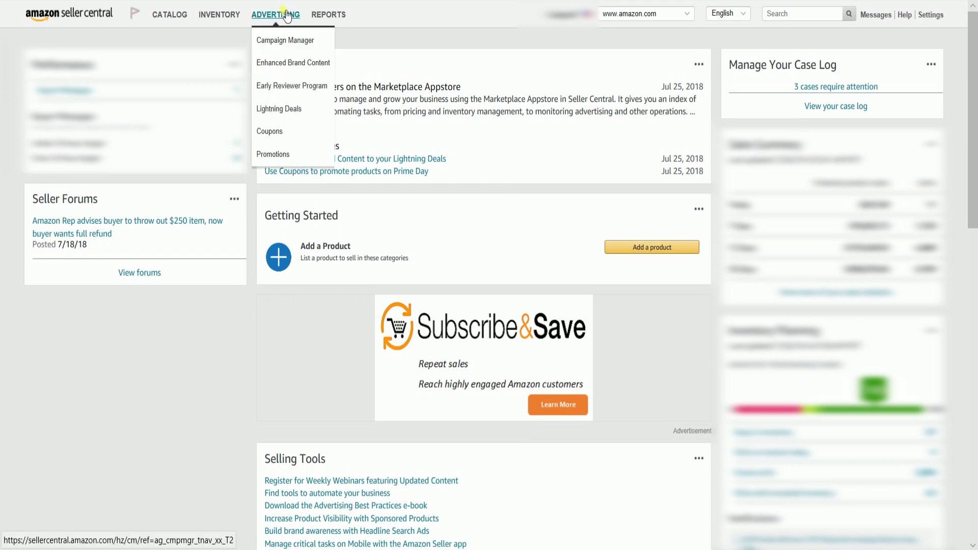
click(286, 155)
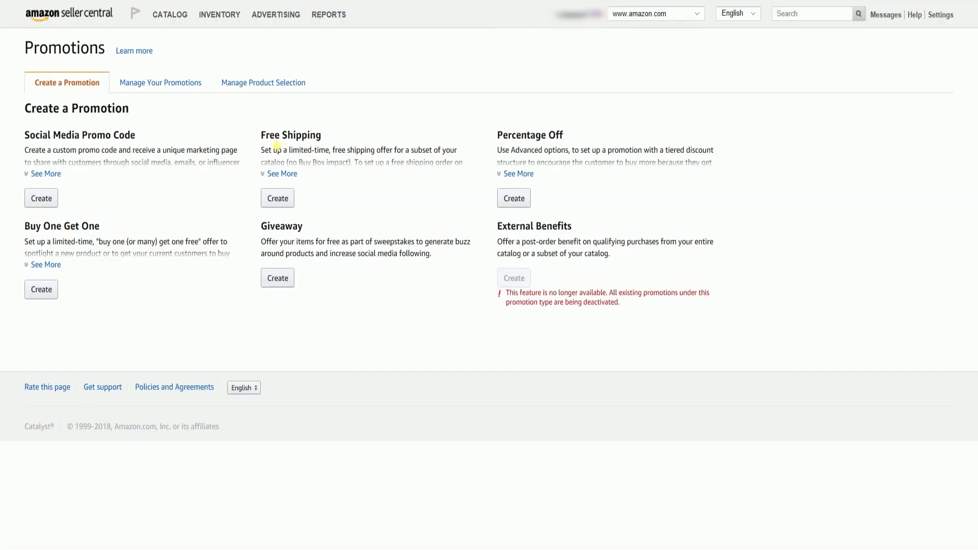
click(53, 174)
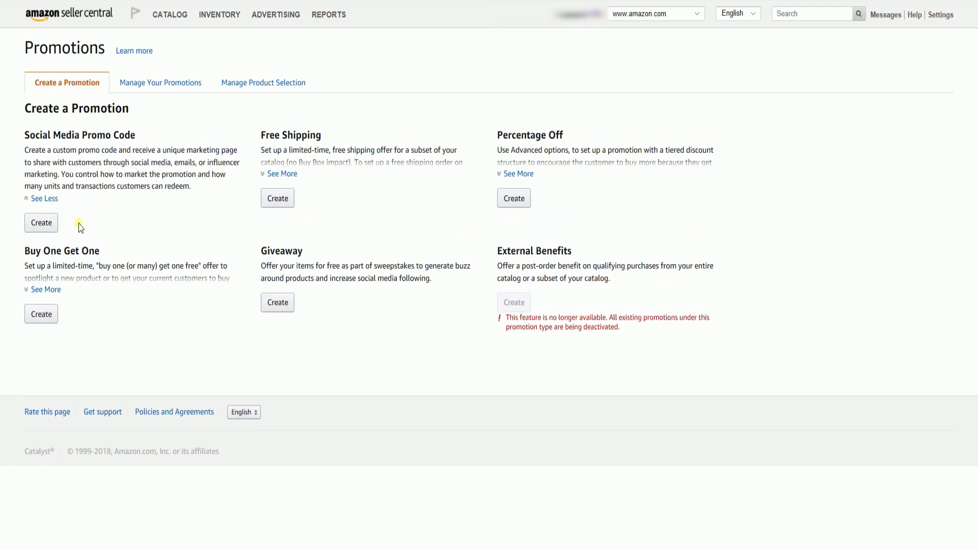
click(46, 223)
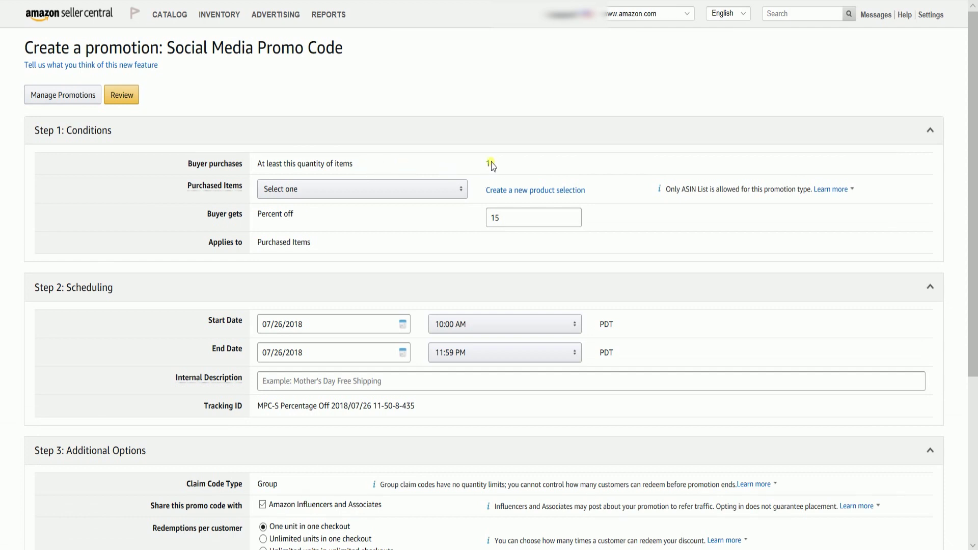
Check the purchase quantity and product selections, then start a new product selection
drag(491, 165, 473, 165)
click(474, 165)
scroll(473, 165, down, 2)
scroll(473, 165, up, 2)
click(459, 192)
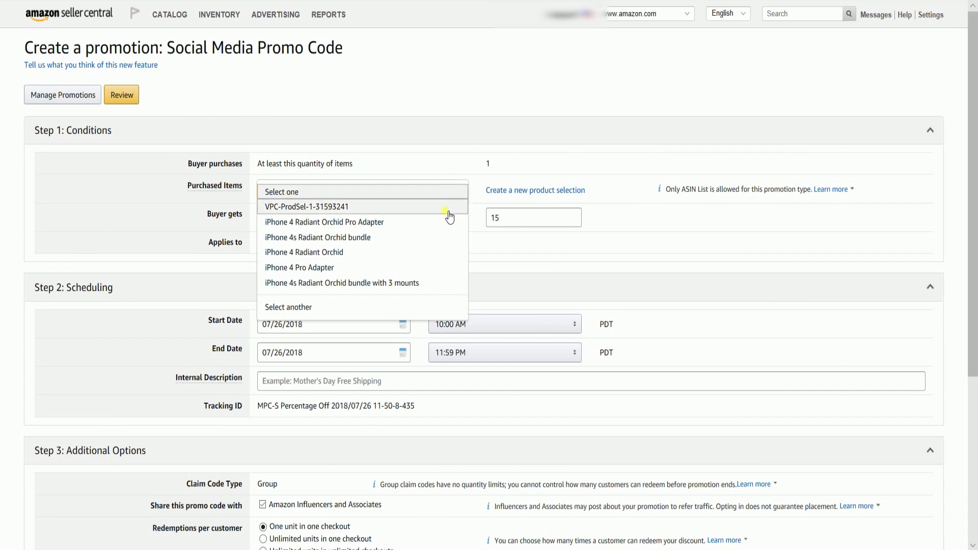
click(600, 243)
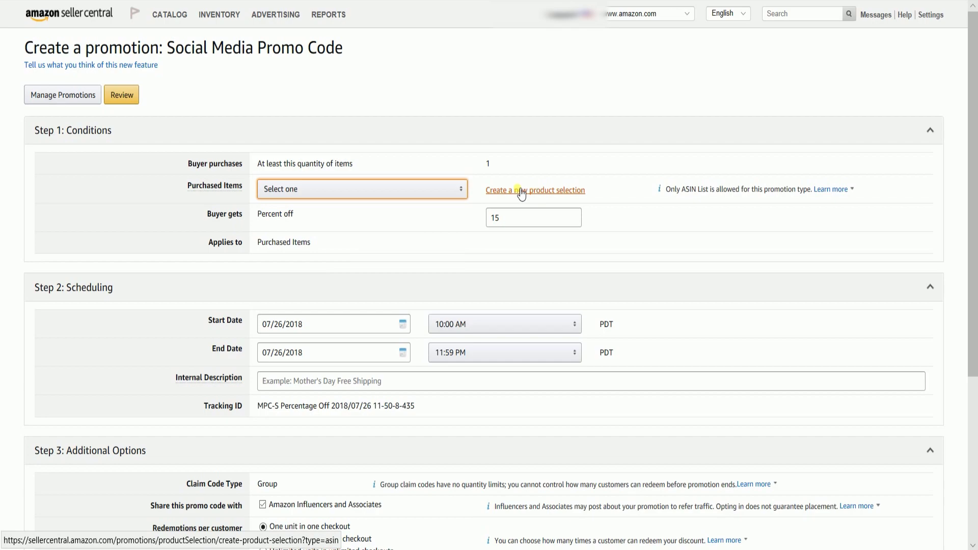
click(518, 191)
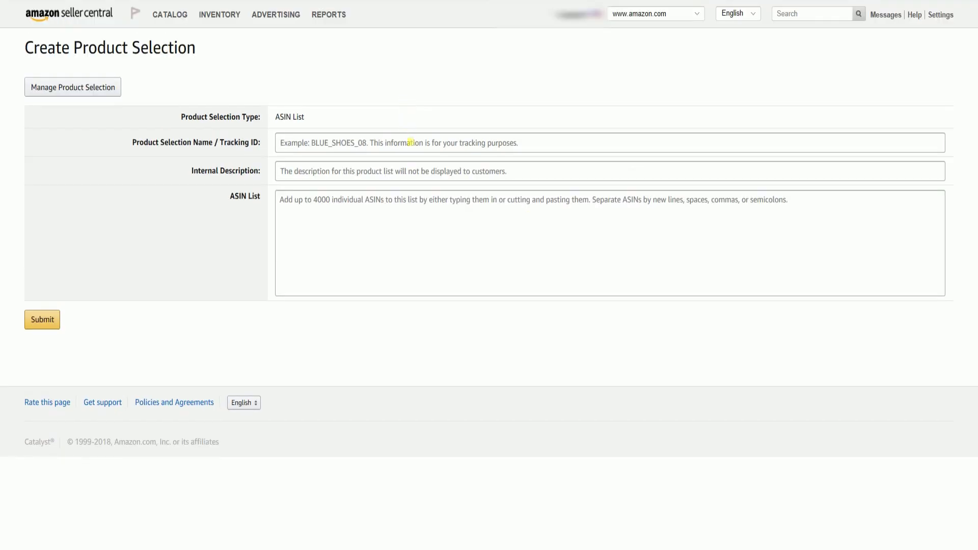
click(411, 143)
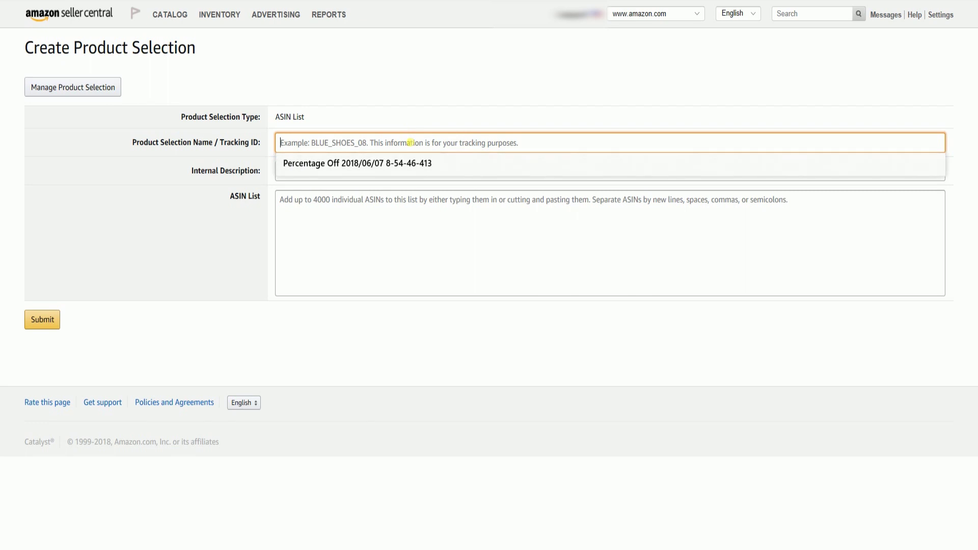
click(405, 170)
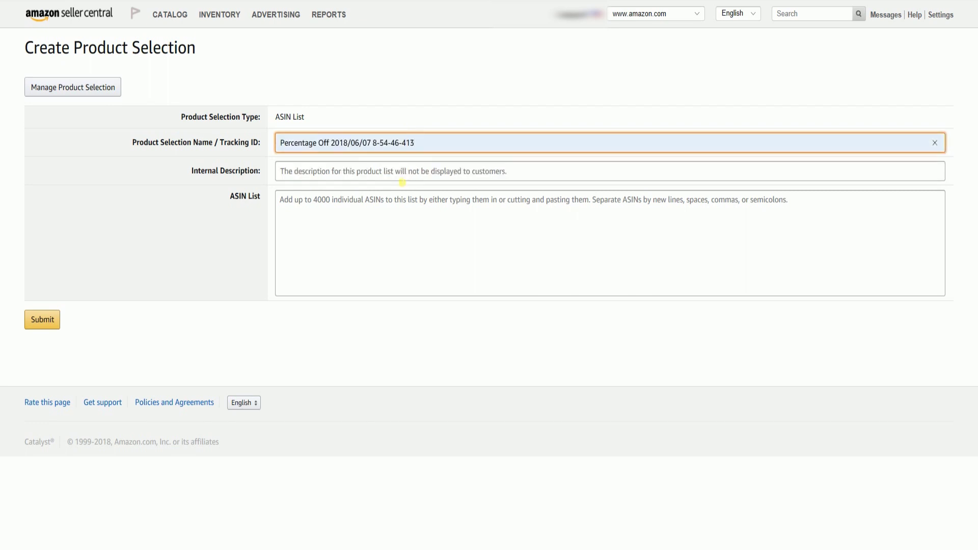
click(402, 180)
key(shift+Tab)
click(331, 179)
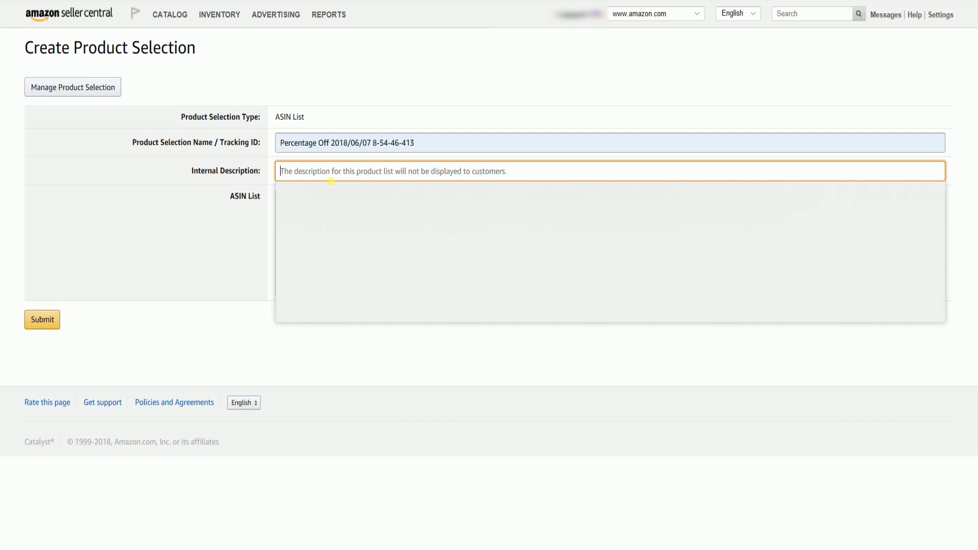
click(330, 190)
click(215, 213)
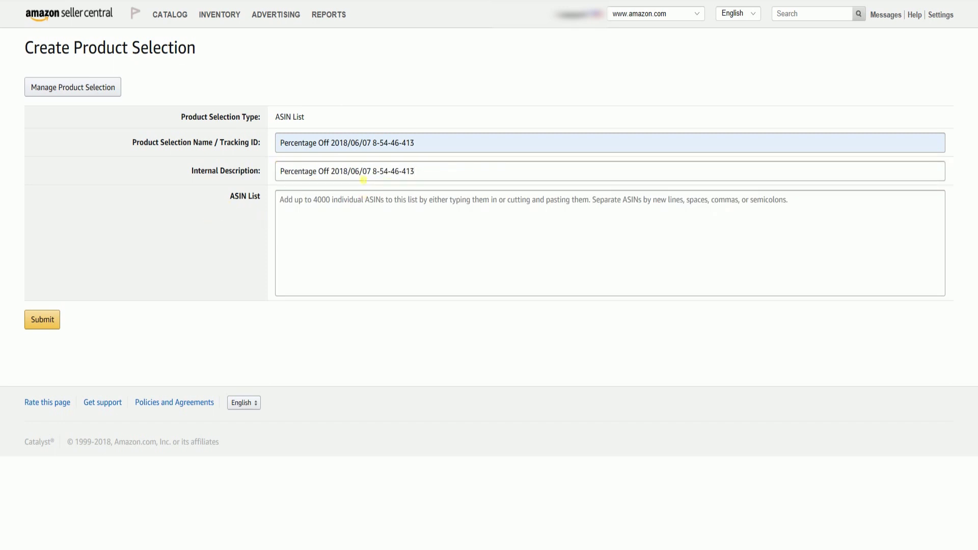
click(353, 250)
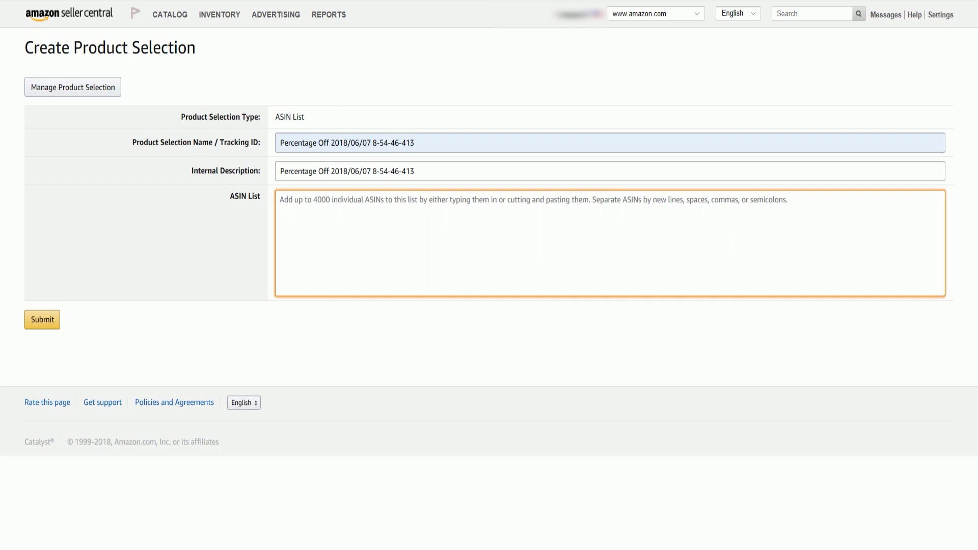
click(354, 249)
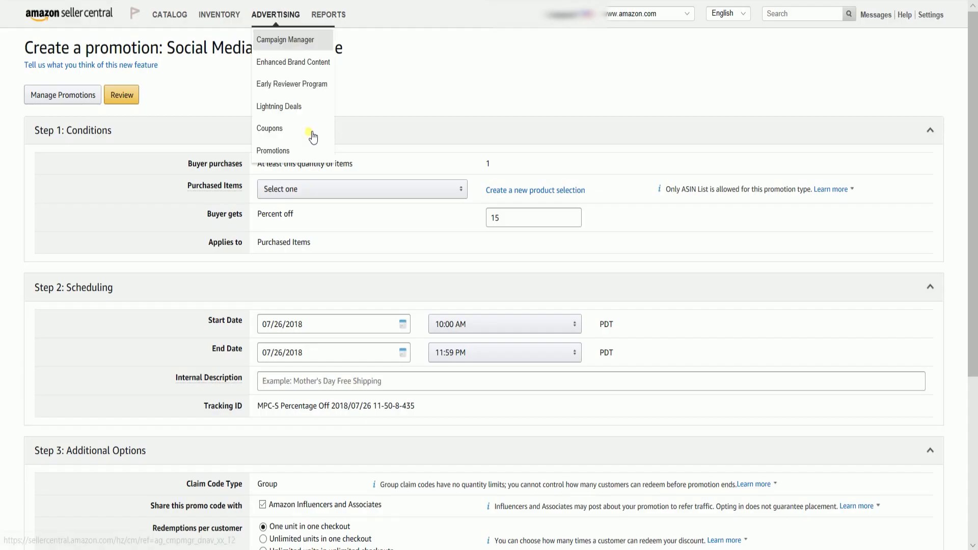
Choose iPhone 4 Radiant Orchid as the purchased item at 50 percent off
click(338, 190)
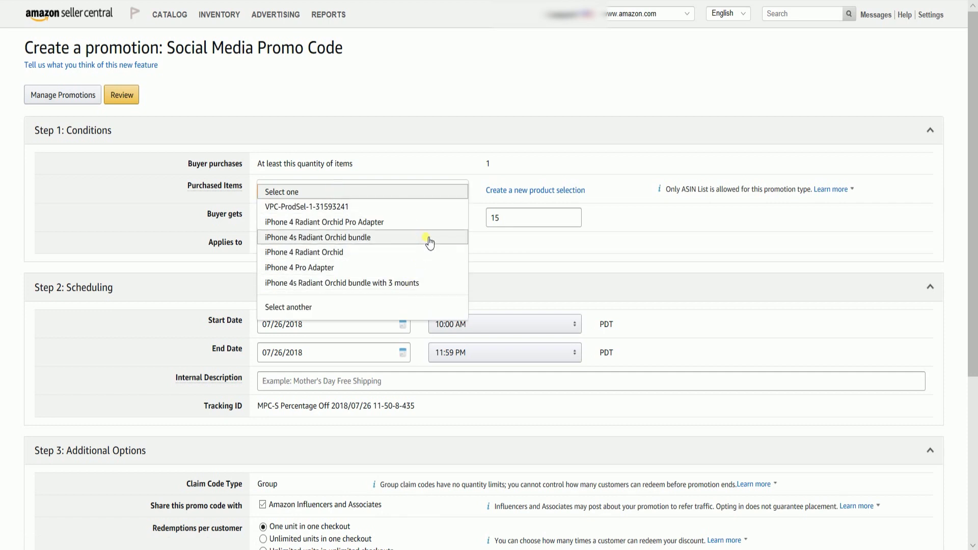
click(421, 255)
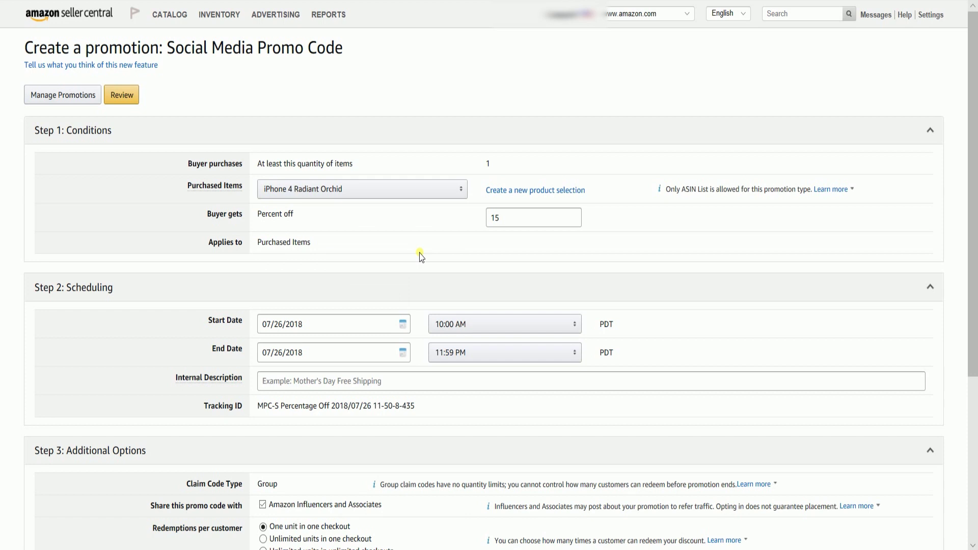
double_click(528, 220)
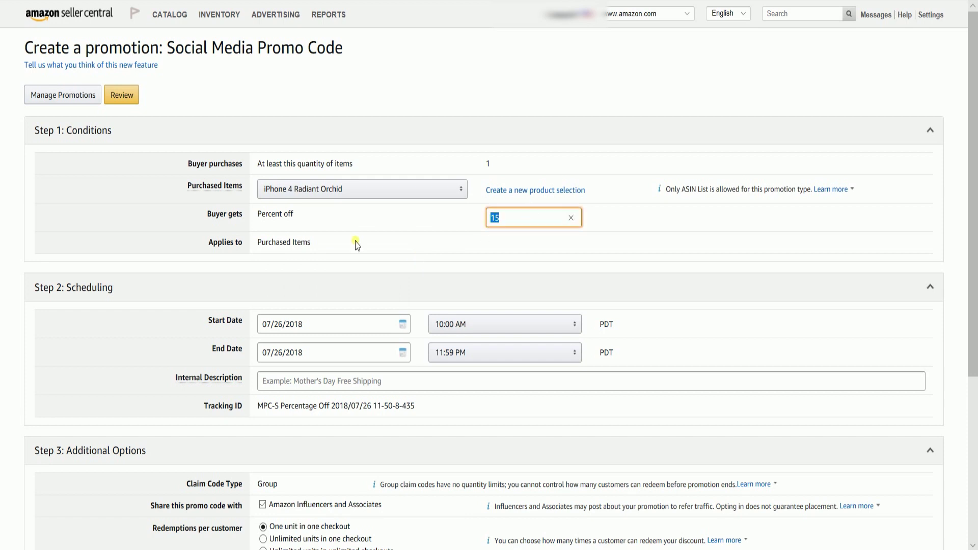
text(50)
click(357, 245)
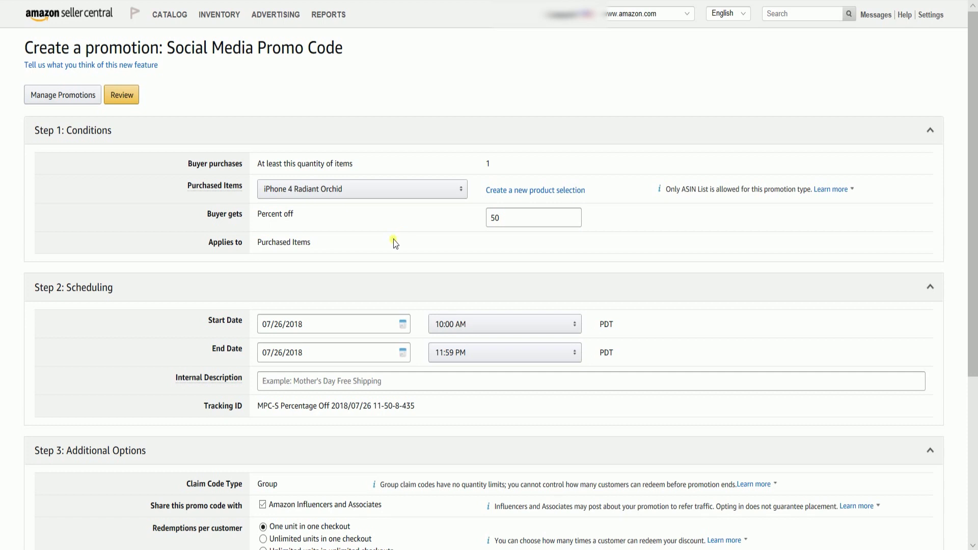
Schedule the promotion from 08/01/2018 to 08/30/2018
scroll(395, 243, down, 2)
click(401, 242)
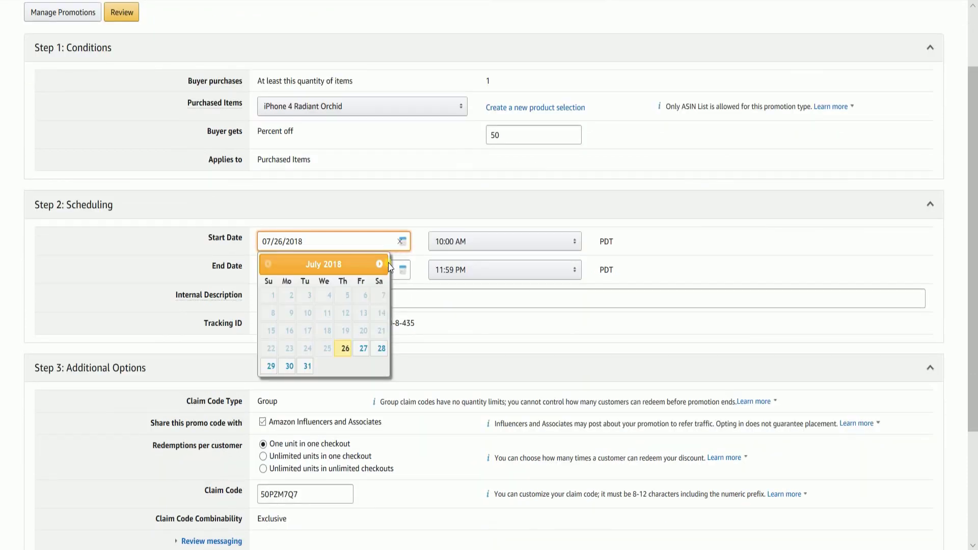
click(380, 264)
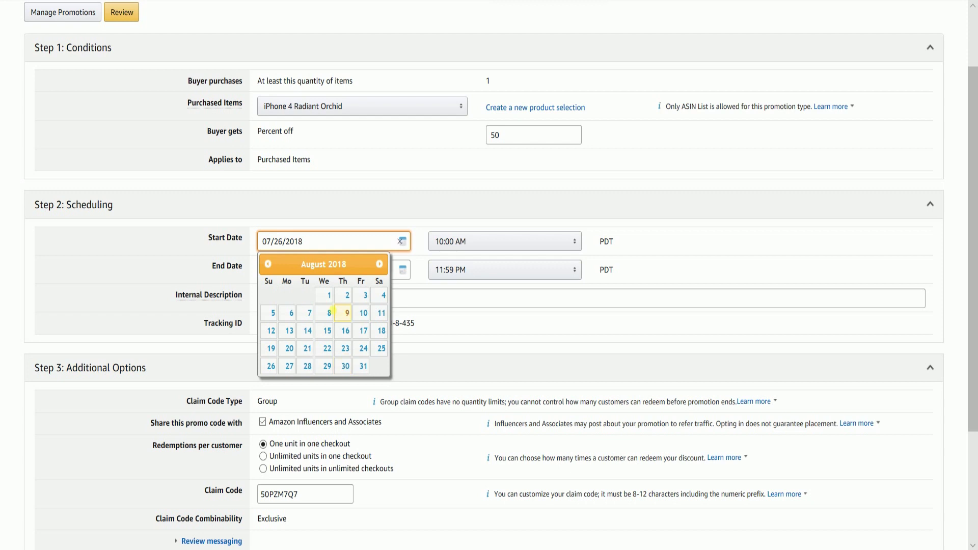
click(329, 296)
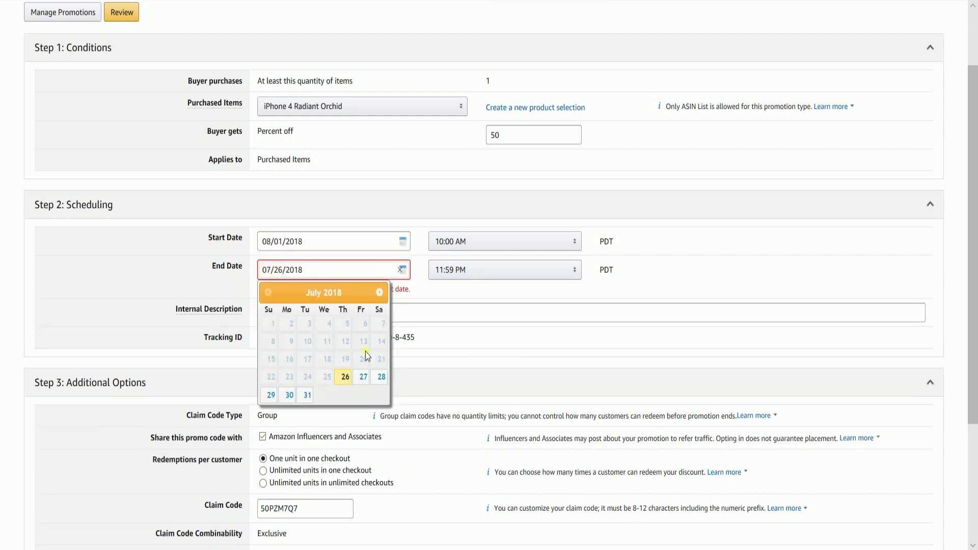
click(379, 293)
click(345, 396)
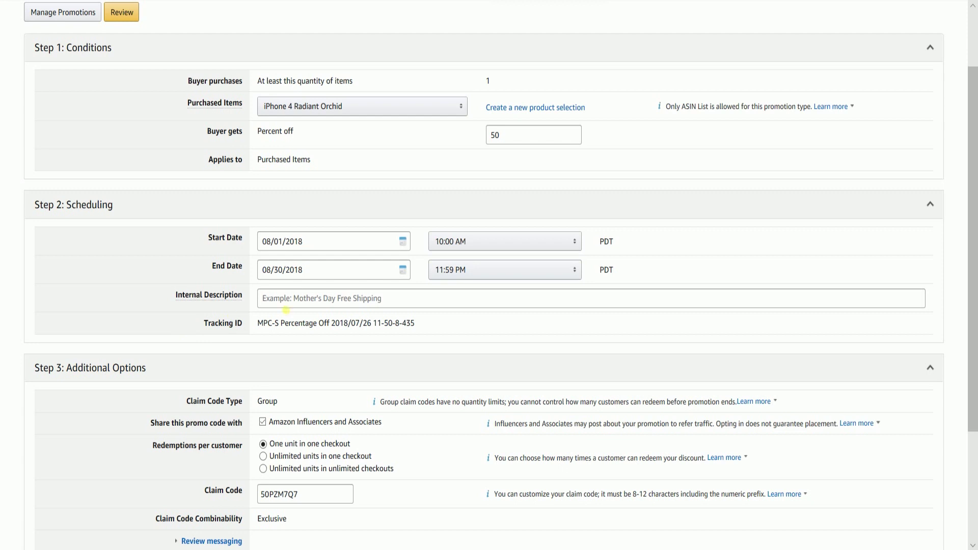
click(285, 304)
Enter '50% off IPhone 4 Radiant Orchid' as the promotion's internal description
text(50%)
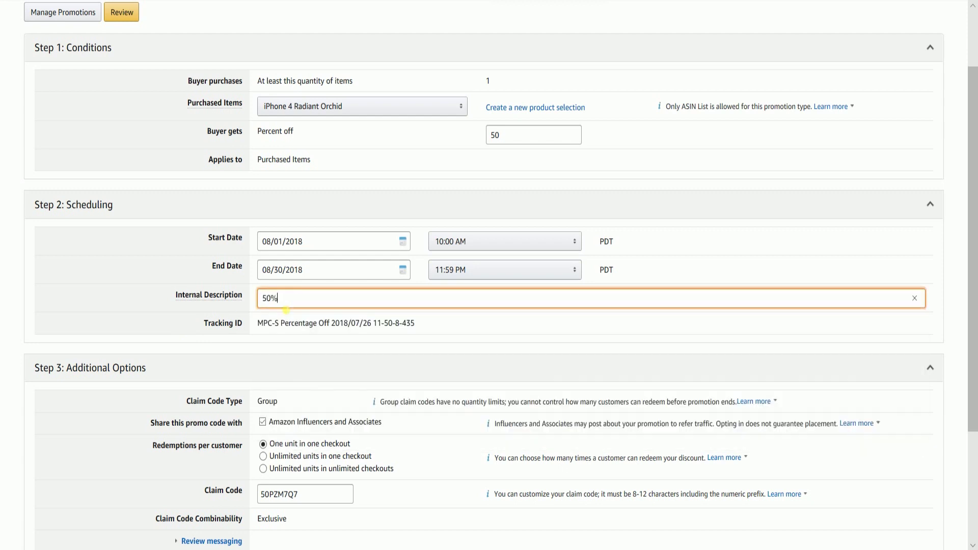
text( off IPhone 4 Radiant Orchid)
click(208, 340)
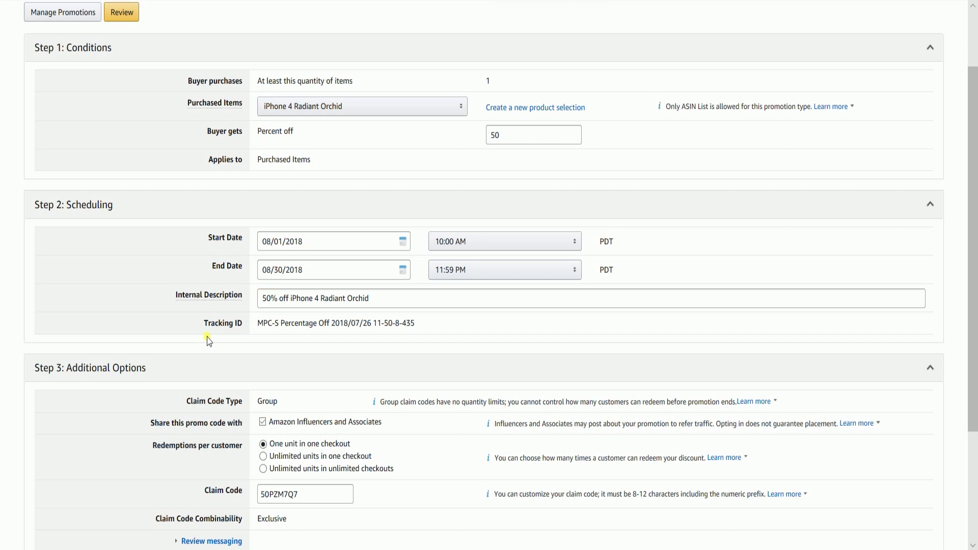
scroll(207, 340, down, 2)
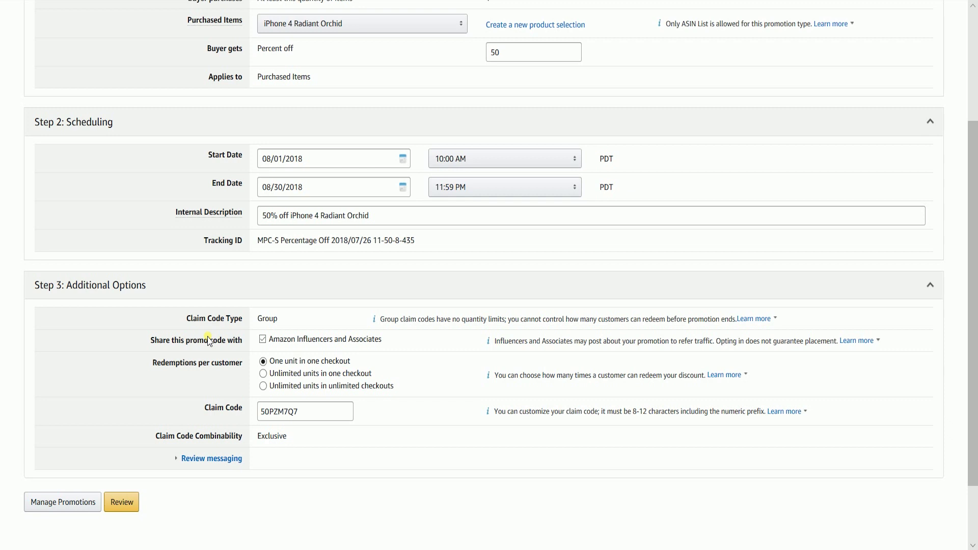
Keep sharing with Influencers and Associates and allow unlimited units in unlimited checkouts
click(263, 339)
click(263, 340)
click(352, 374)
Change the claim code to 50RADIANTIP and show the checkout messaging
drag(305, 412, 269, 411)
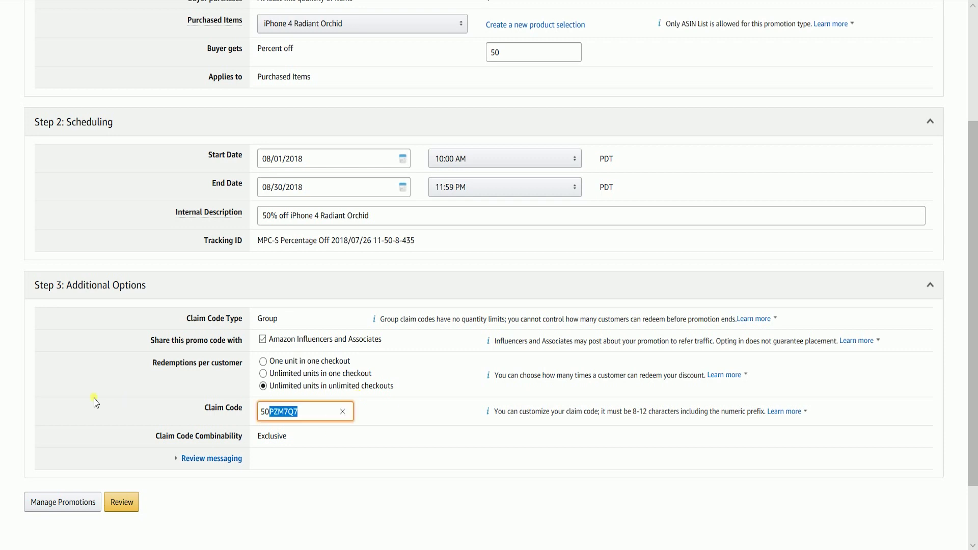
key(BackSpace)
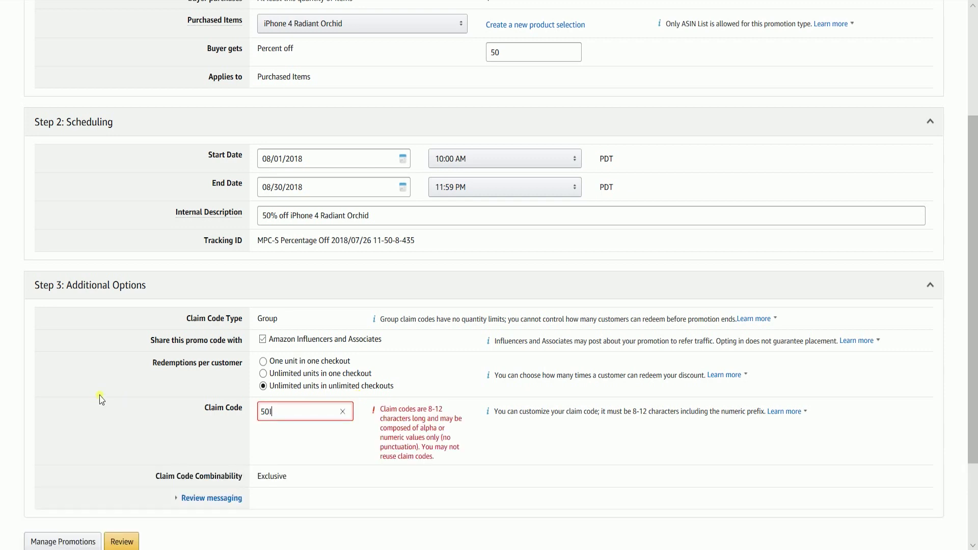
text(IPHONERAD)
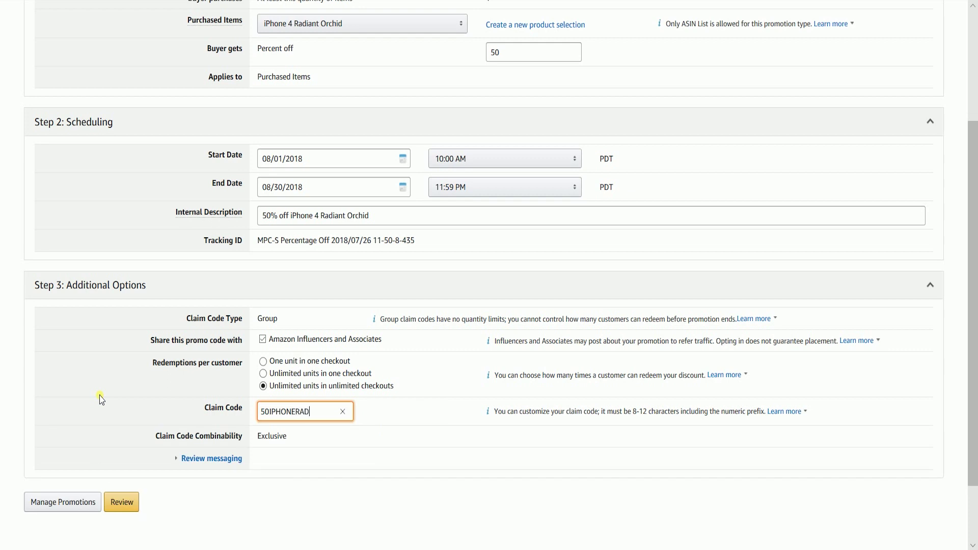
drag(324, 419, 272, 414)
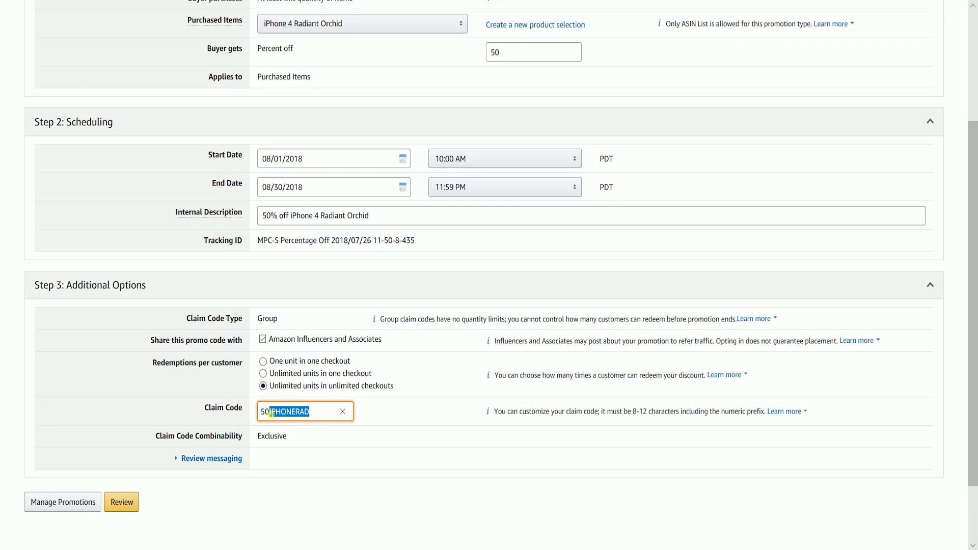
text(RADIAN)
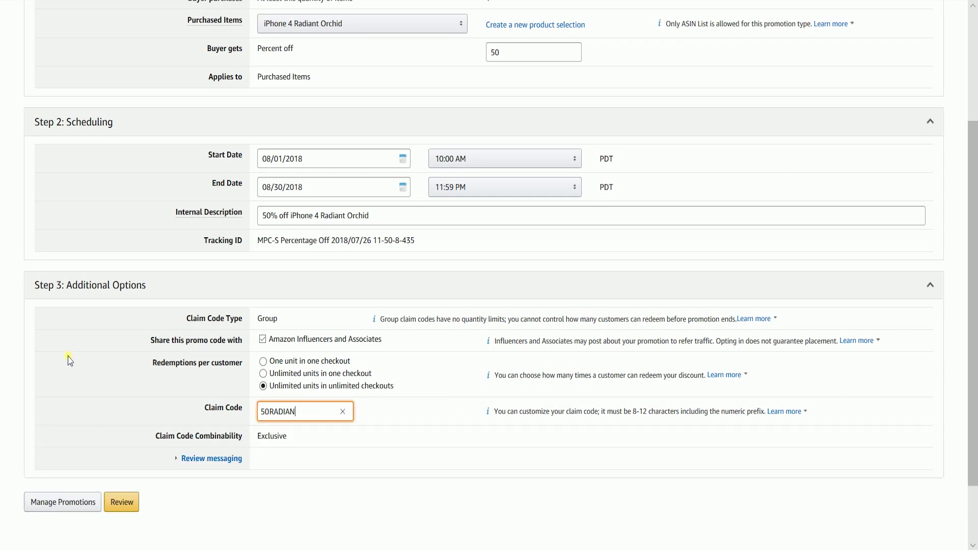
text(TIP)
click(70, 361)
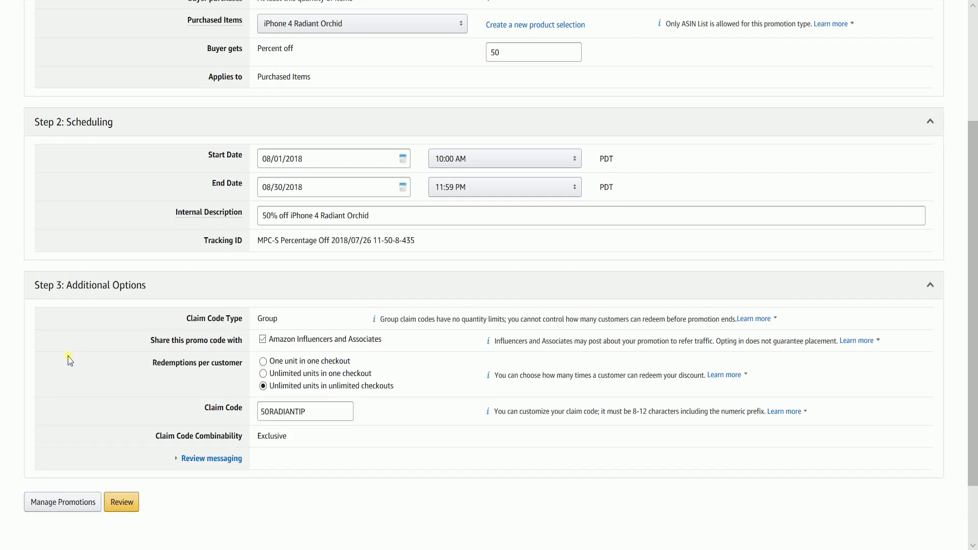
click(184, 459)
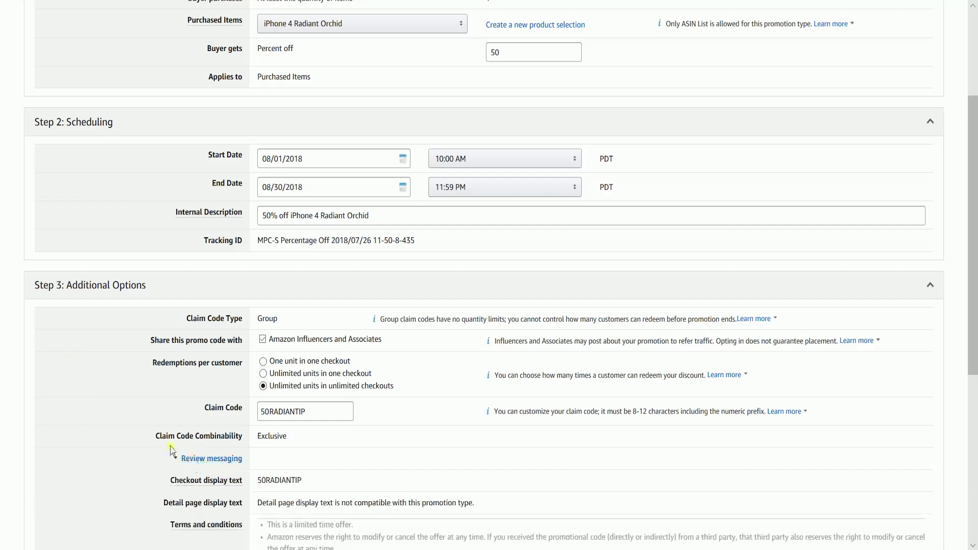
scroll(171, 450, down, 3)
scroll(171, 449, down, 2)
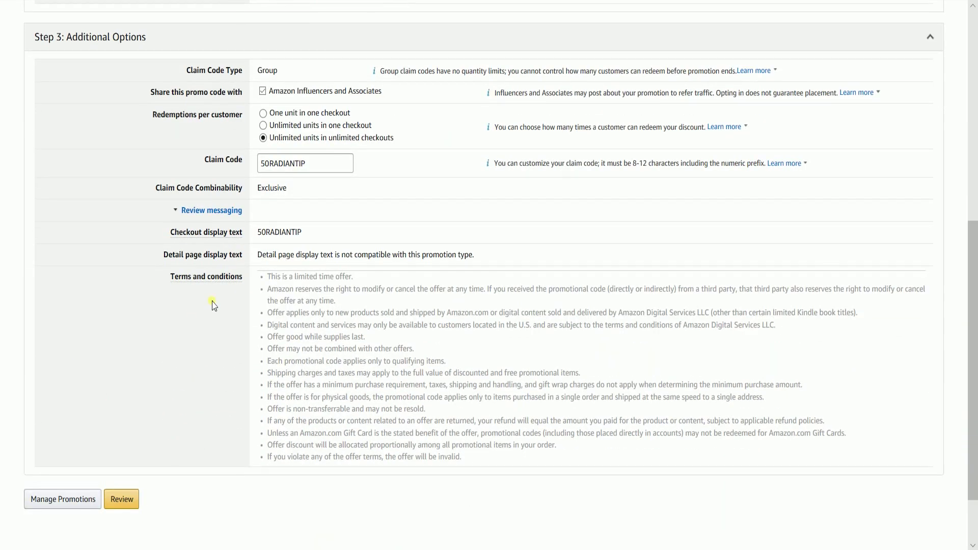
click(341, 116)
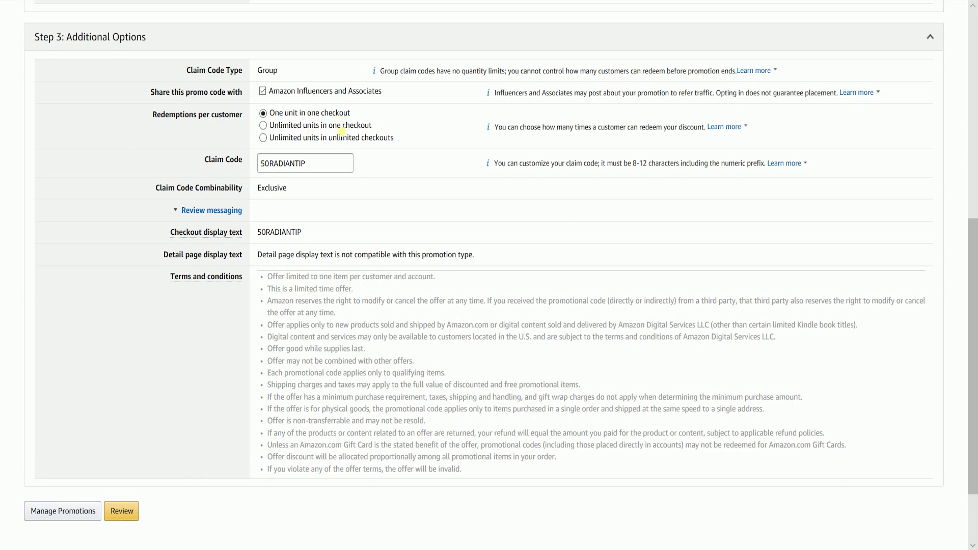
click(338, 126)
click(341, 139)
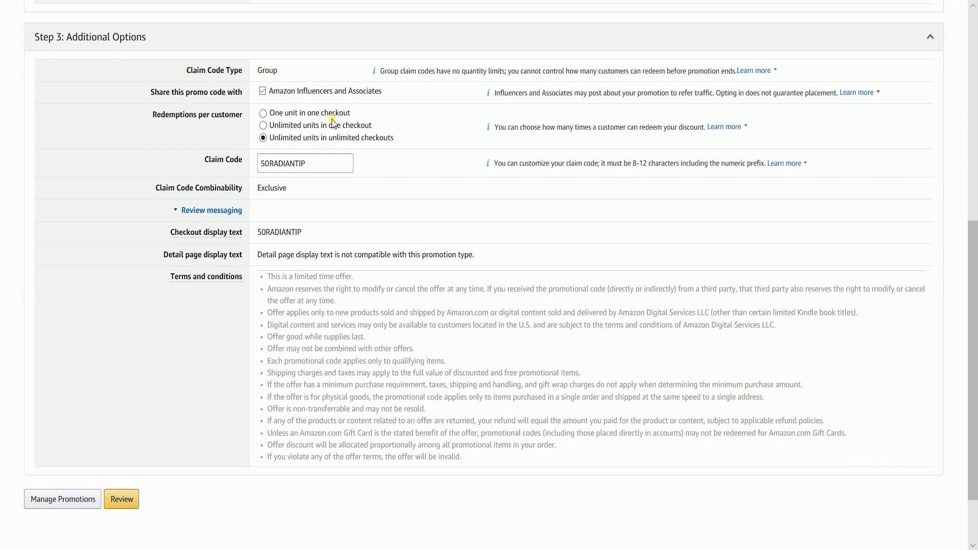
Check the Review Promotion page and submit the promotion
click(131, 498)
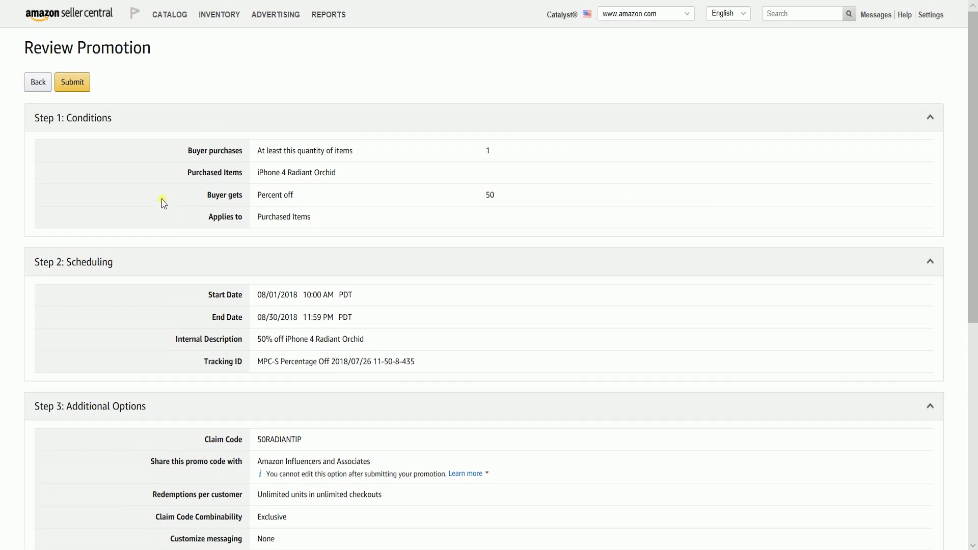
scroll(163, 203, down, 6)
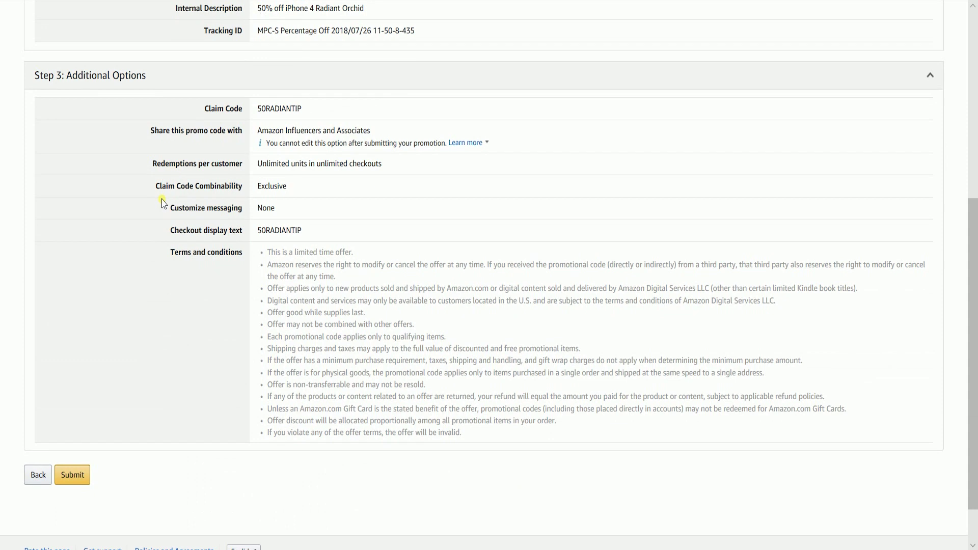
scroll(163, 203, down, 1)
scroll(163, 291, up, 8)
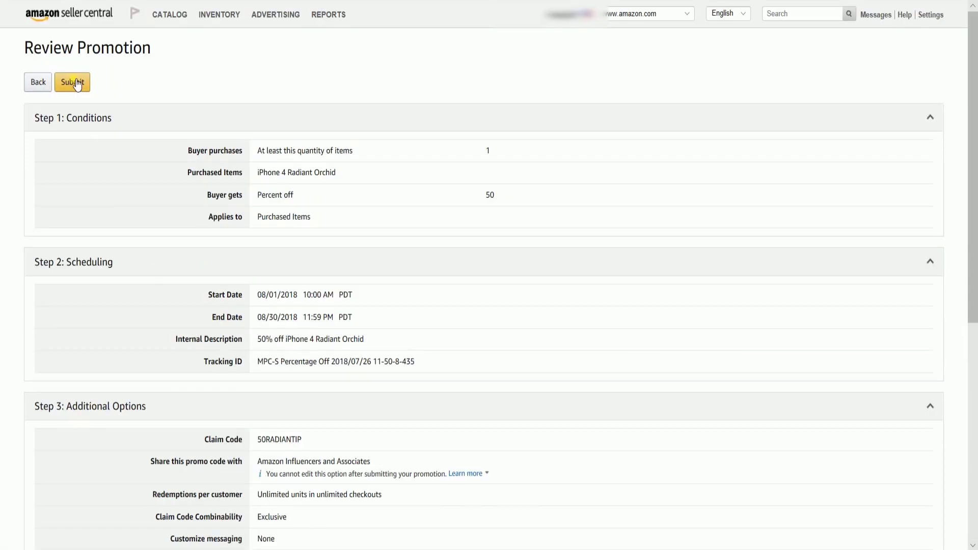
click(74, 83)
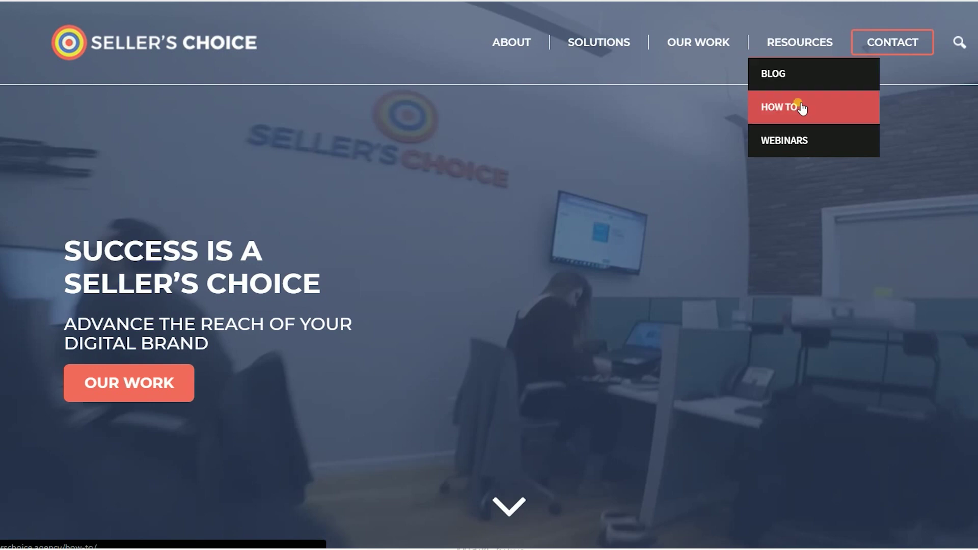
Browse the Seller's Choice How To page, then the Webinars page
click(799, 104)
scroll(751, 176, down, 5)
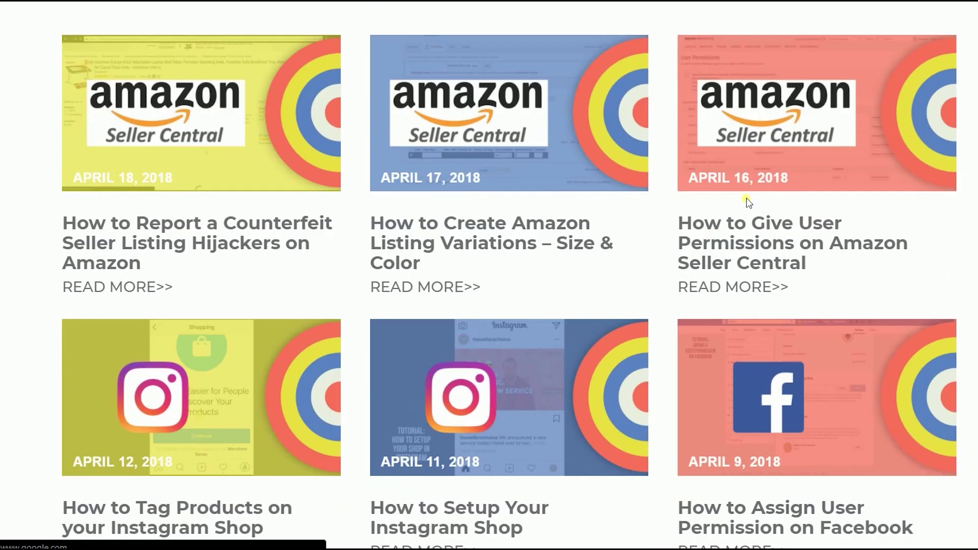
scroll(749, 203, up, 5)
mouse_move(829, 40)
click(796, 141)
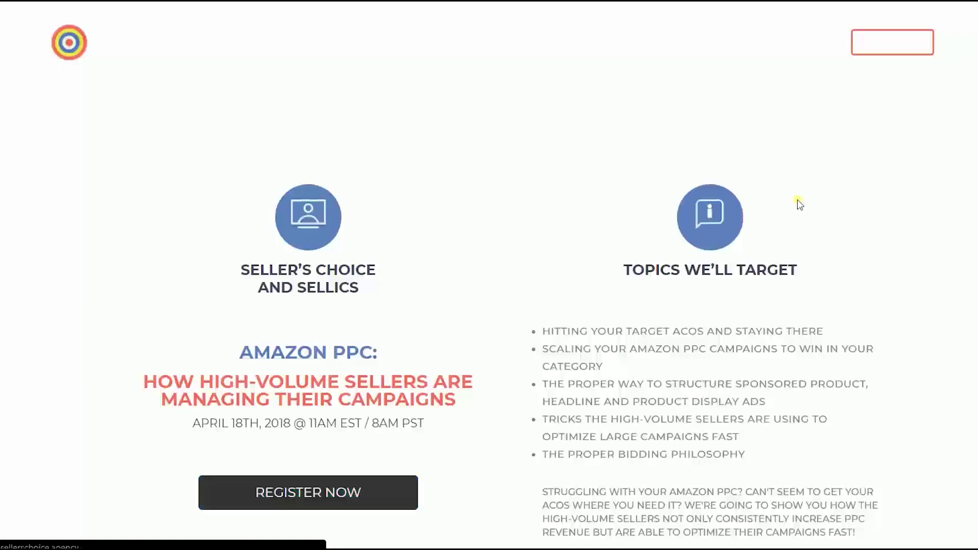
scroll(799, 204, down, 7)
scroll(833, 112, up, 7)
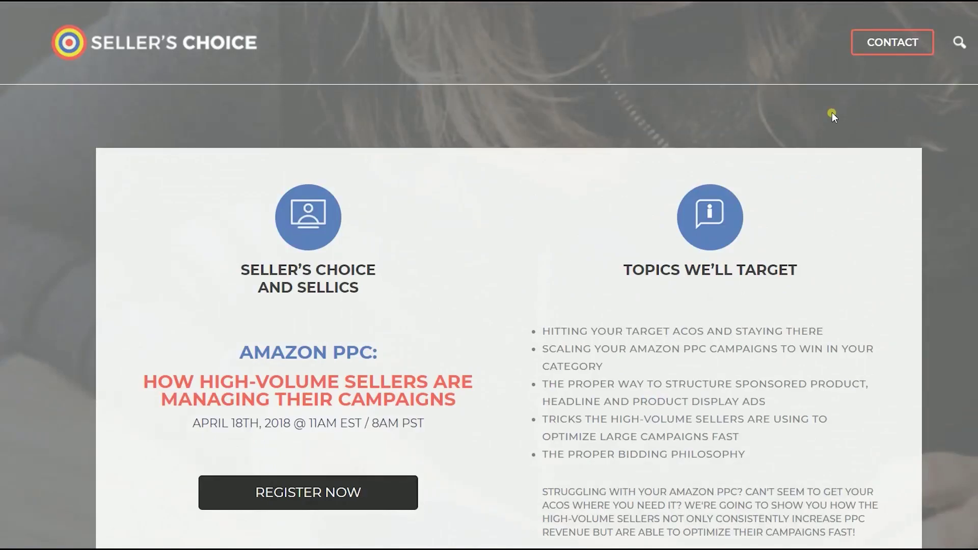
Return to How To and open the Seller's Choice blog listing
key(alt+Left)
mouse_move(791, 50)
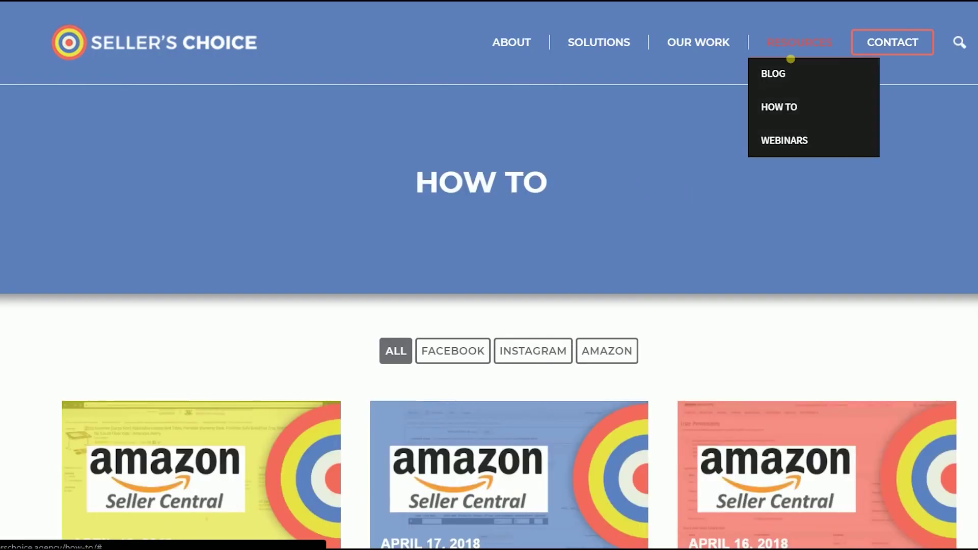
click(787, 76)
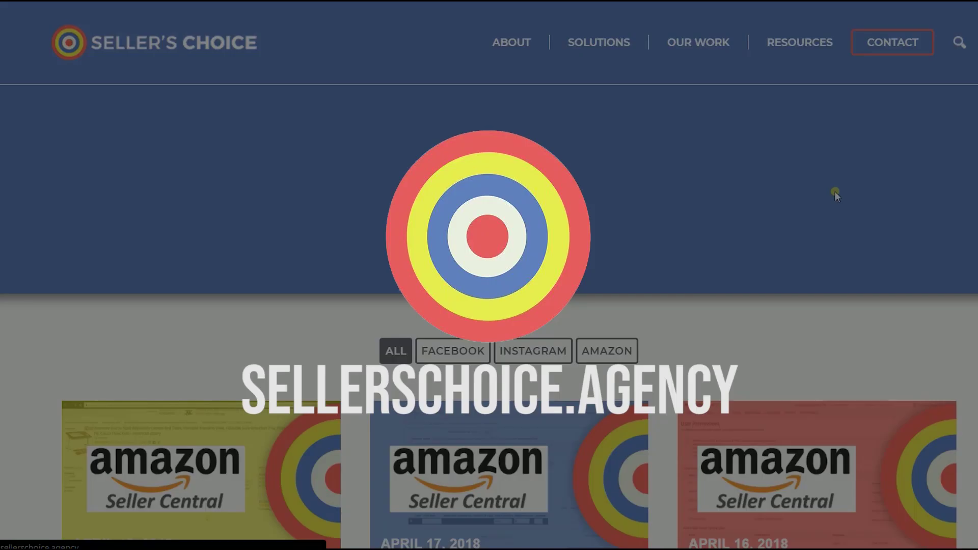
scroll(835, 192, down, 10)
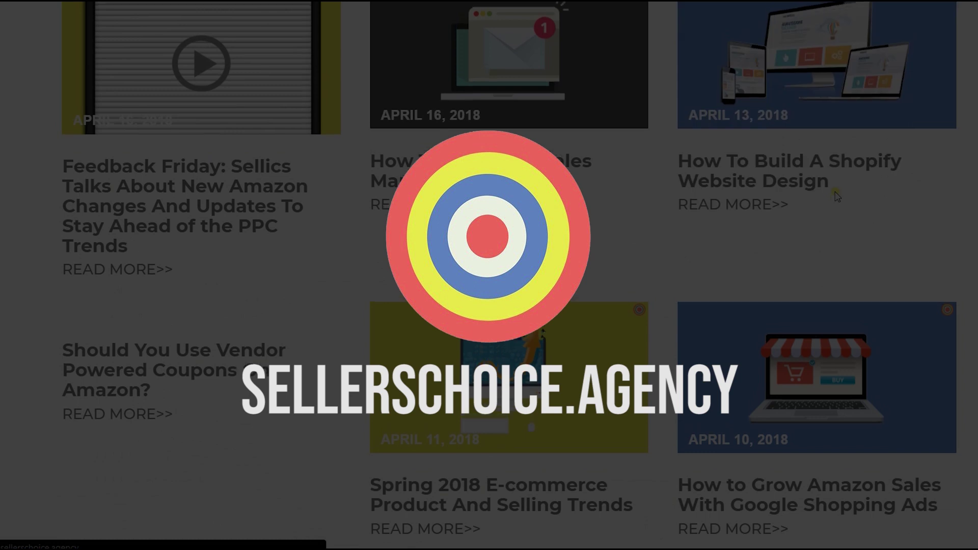
scroll(835, 194, up, 10)
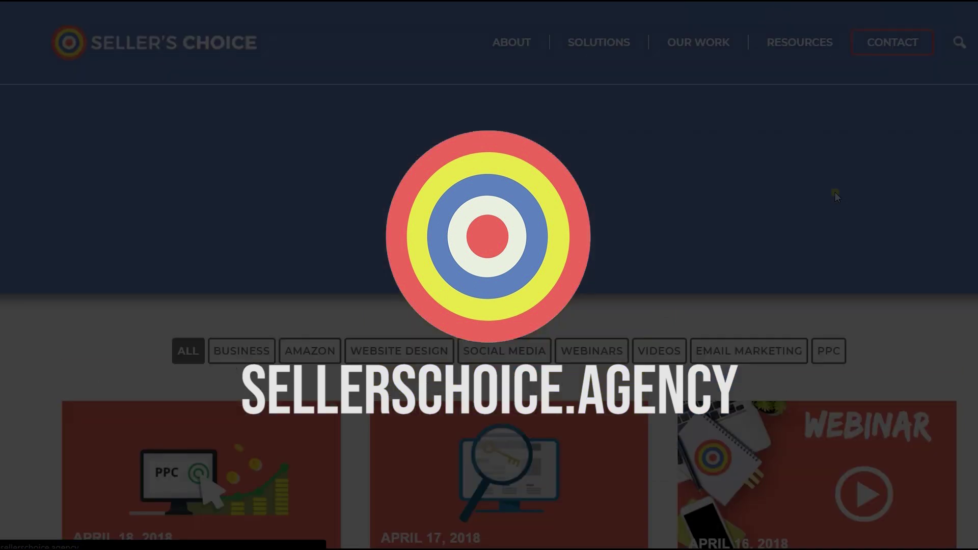